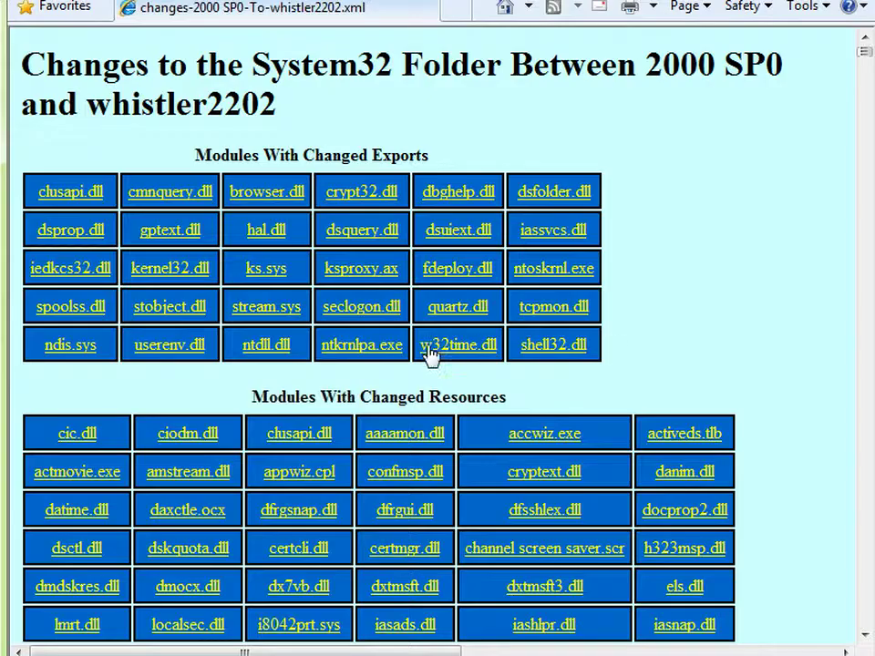
left_click(272, 350)
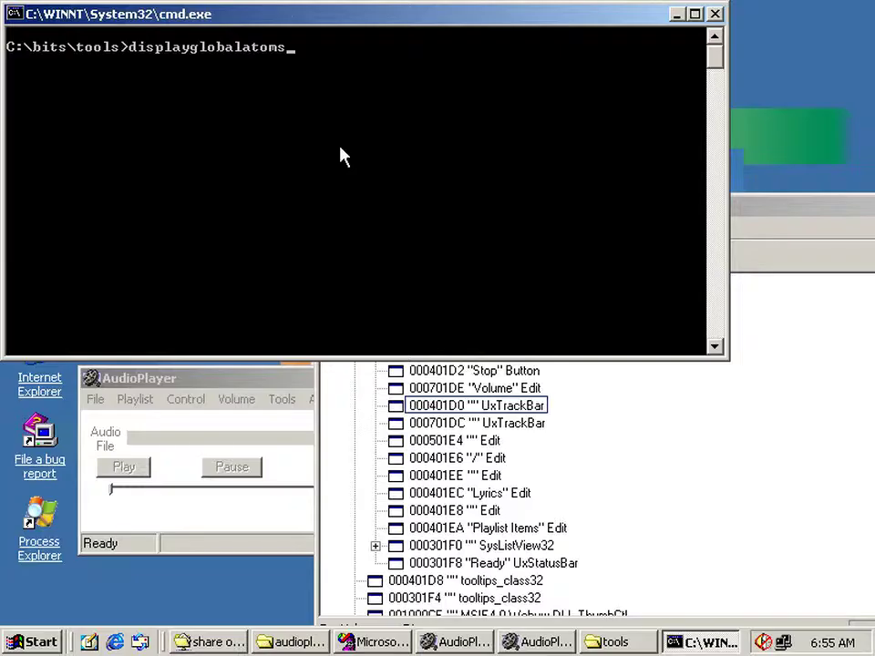
key("Return")
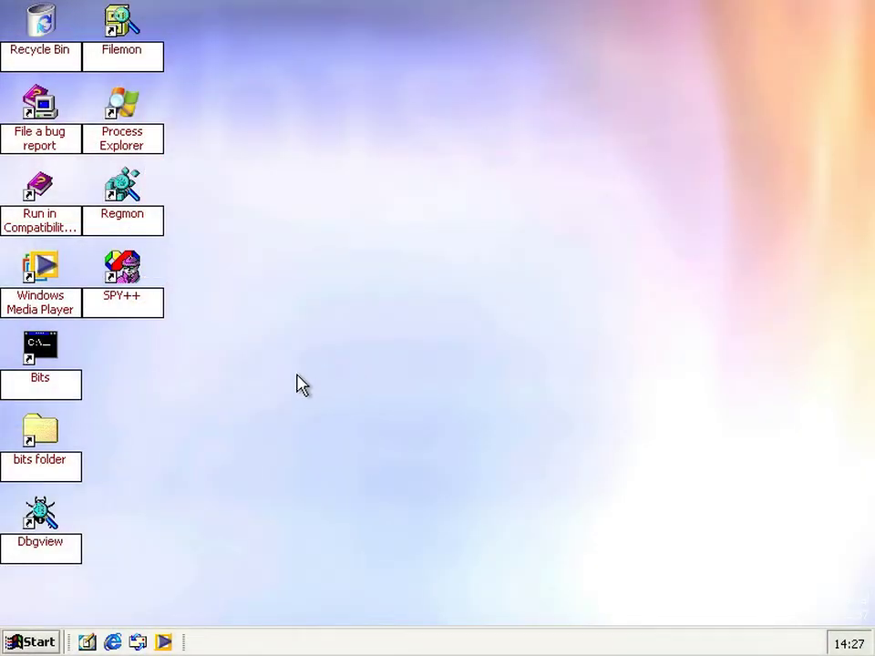
- Start a help session from the rcBuddy invitation in the bits folder and accept it on the Whistler2276 virtual machine
double_click(55, 441)
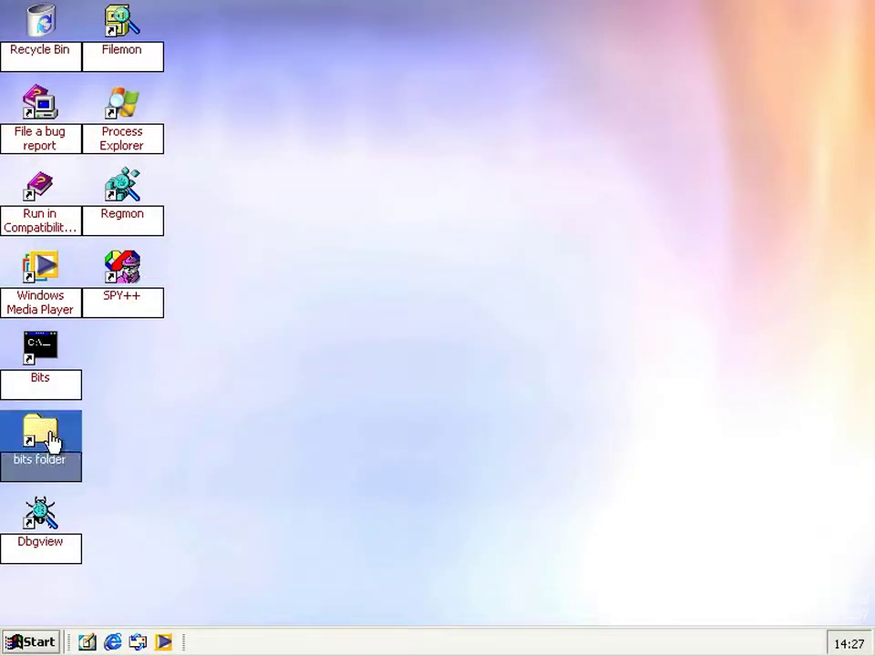
scroll(643, 326, "down", 6)
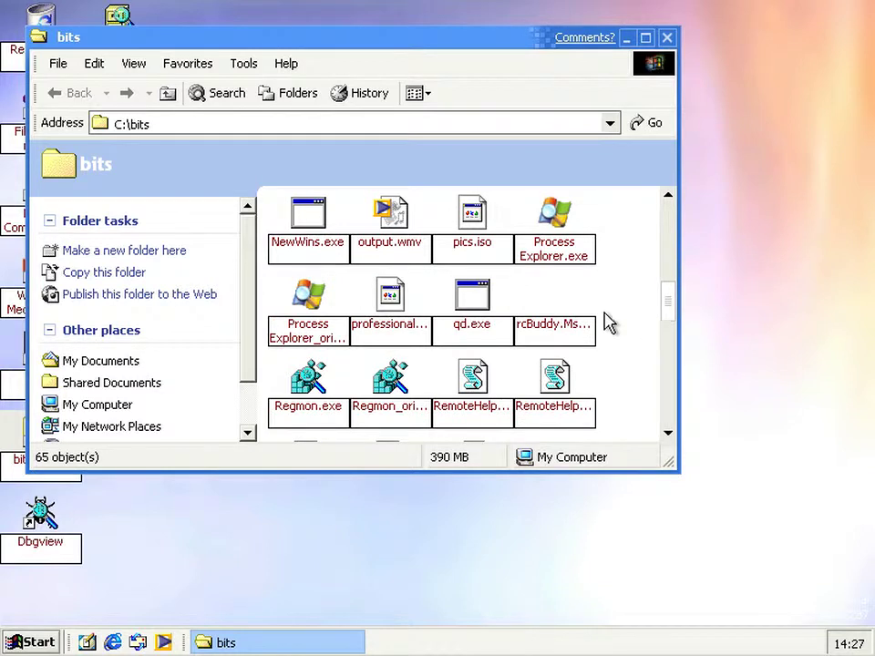
double_click(578, 318)
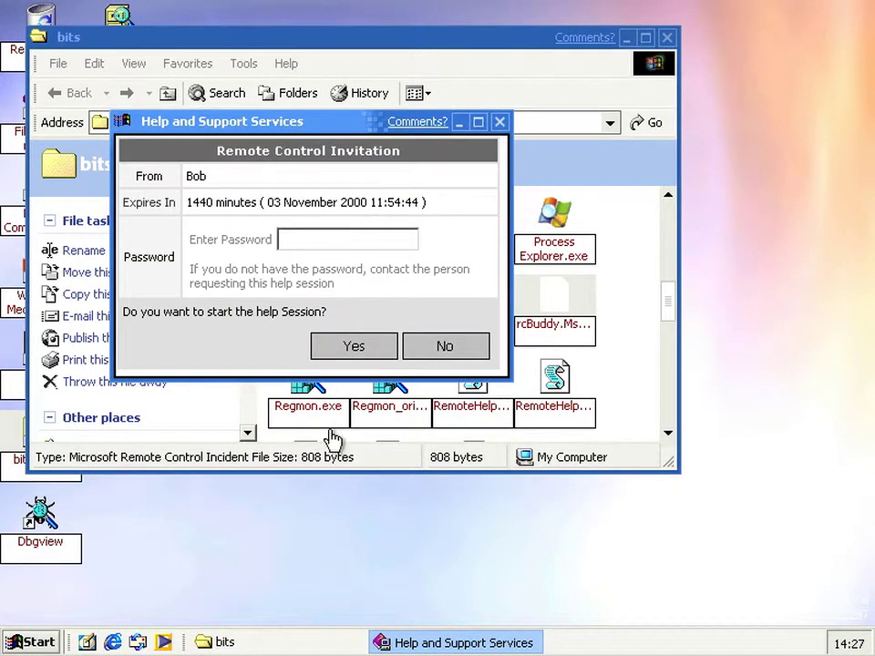
left_click(336, 355)
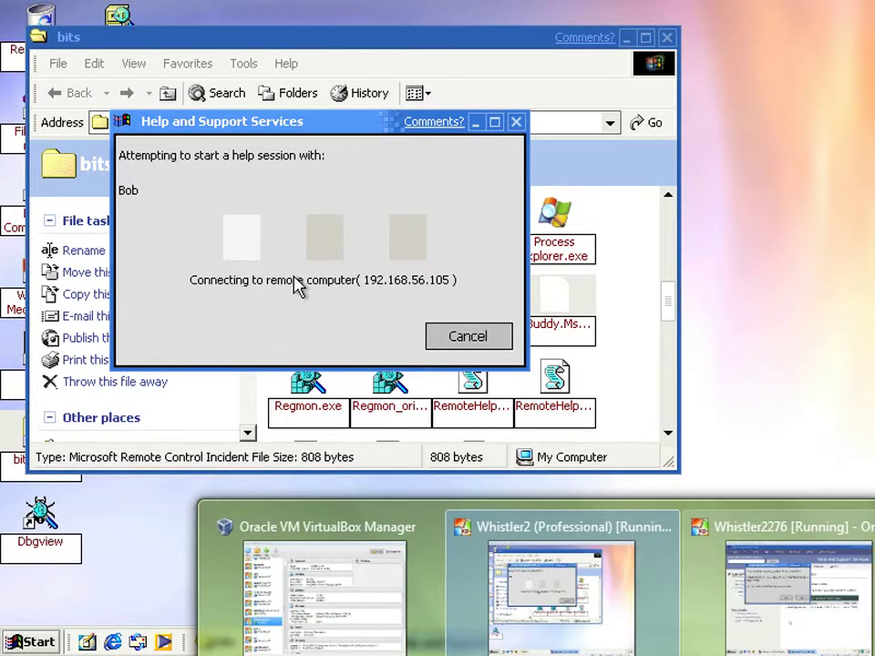
left_click(794, 583)
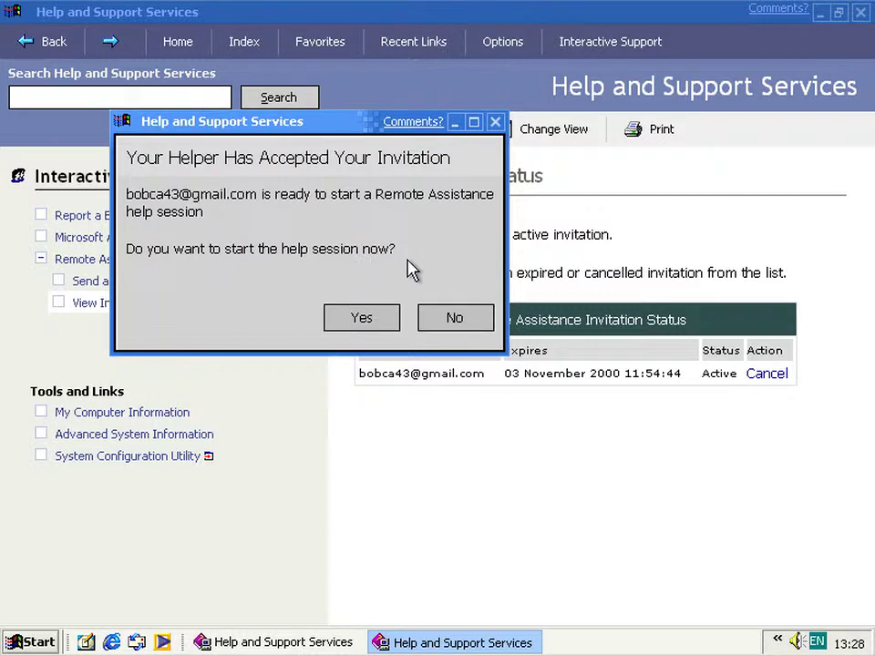
left_click(384, 319)
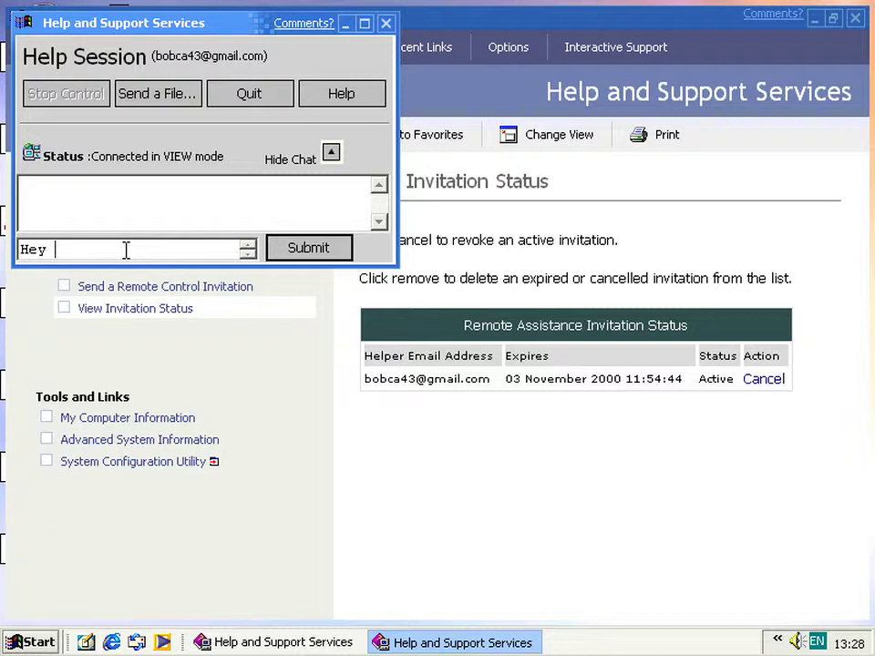
- Send the helpee's chat message "Hey Helper", reply "Hey" from the Whistler2 (Professional) virtual machine, and hide the helper's chat
left_click(341, 249)
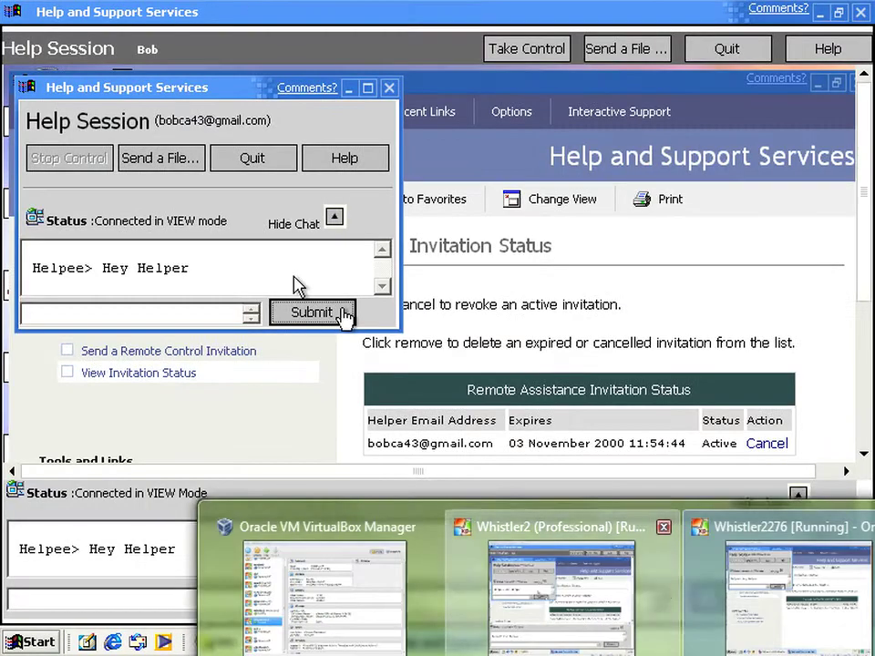
left_click(558, 593)
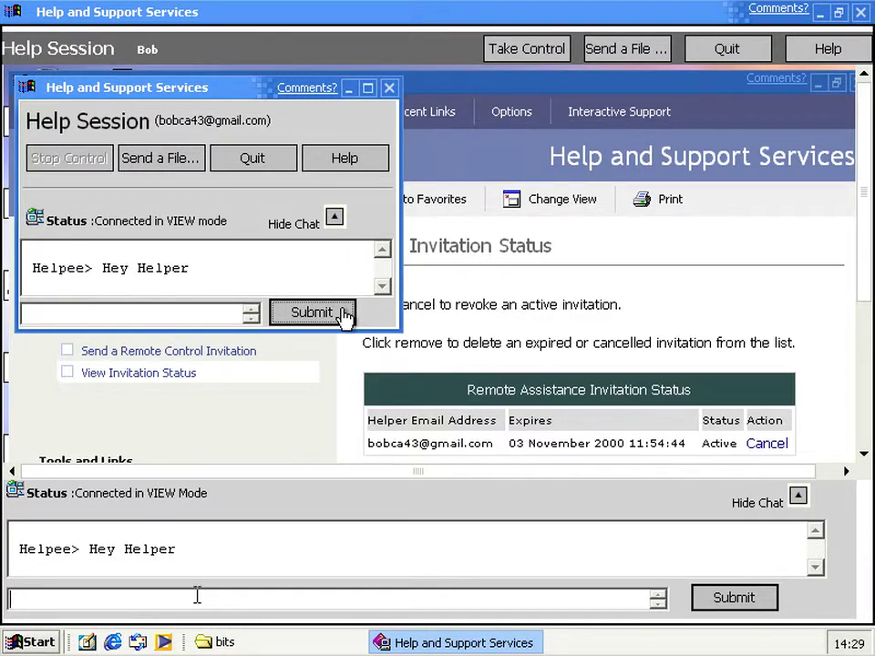
left_click(735, 598)
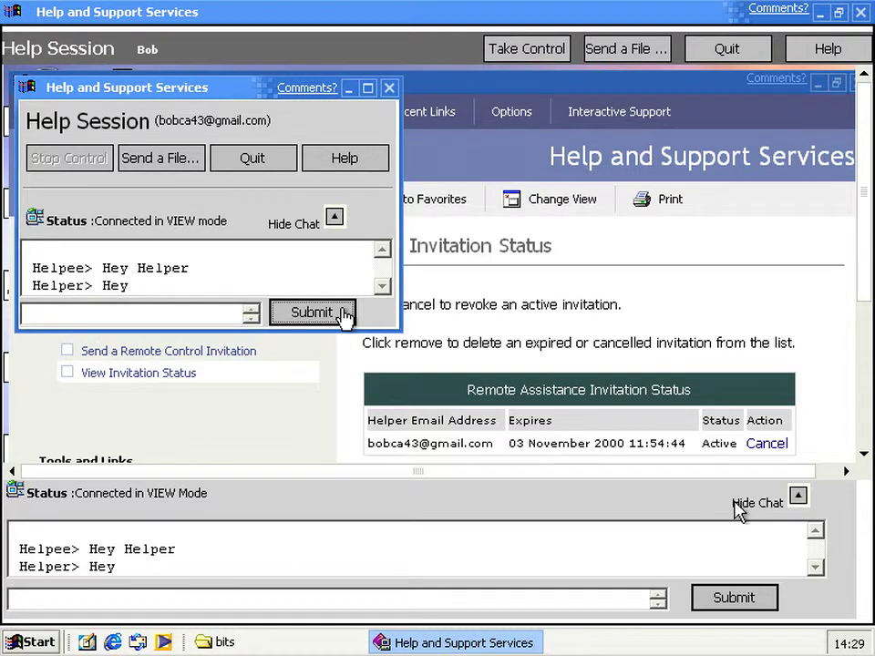
left_click(799, 497)
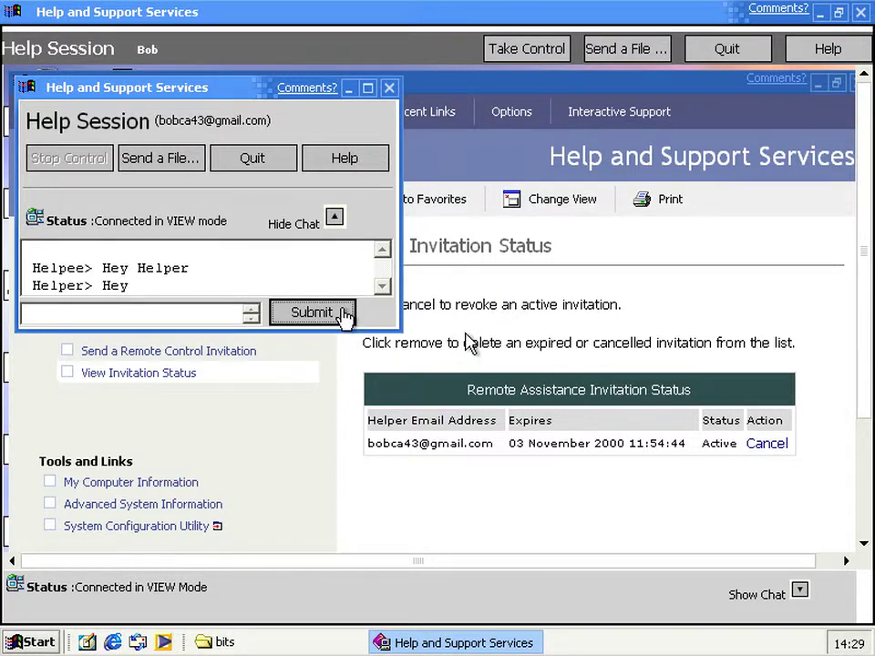
- Request control of the remote computer as helper and grant it on the Whistler2276 virtual machine
left_click(524, 53)
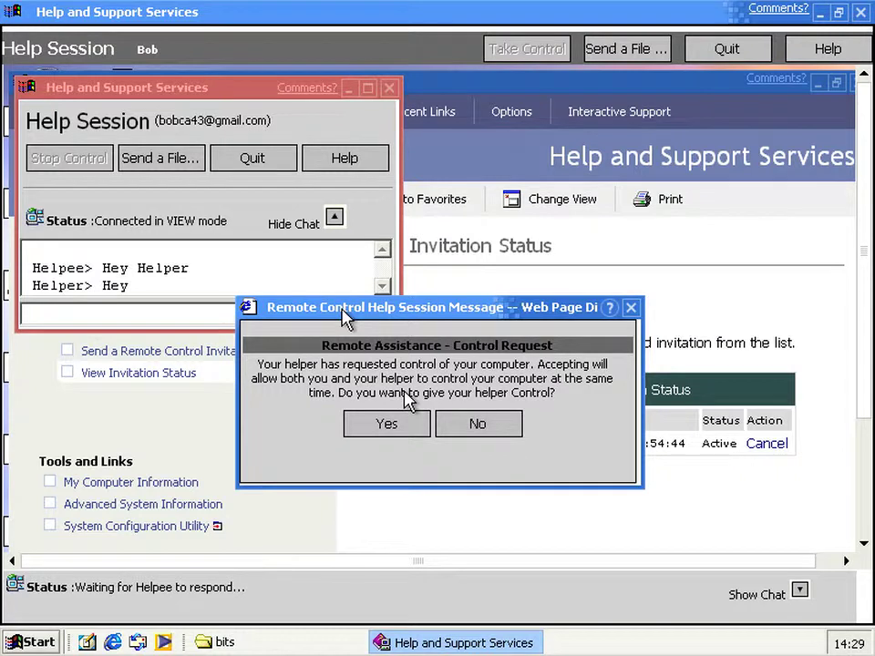
left_click(784, 583)
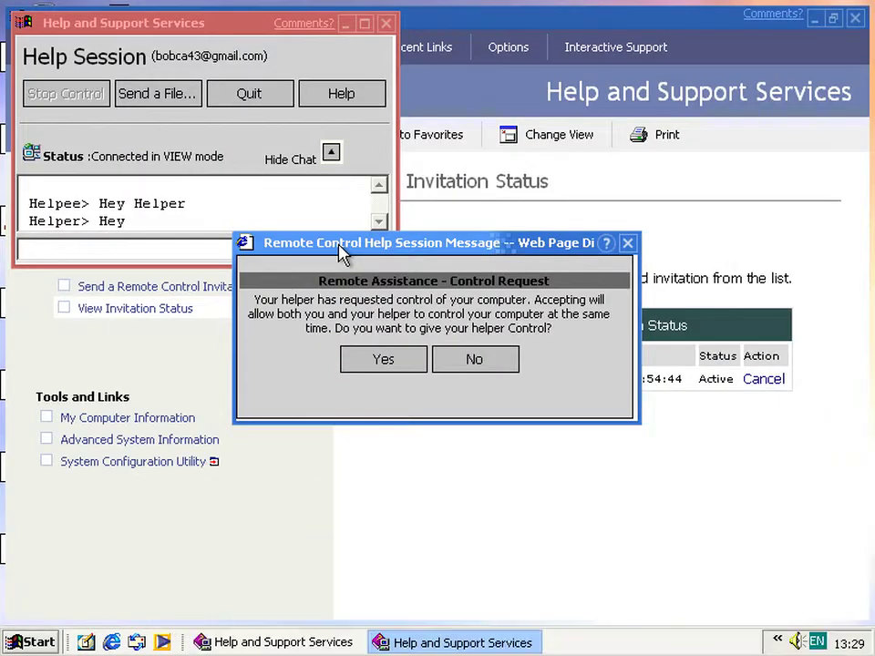
left_click(386, 370)
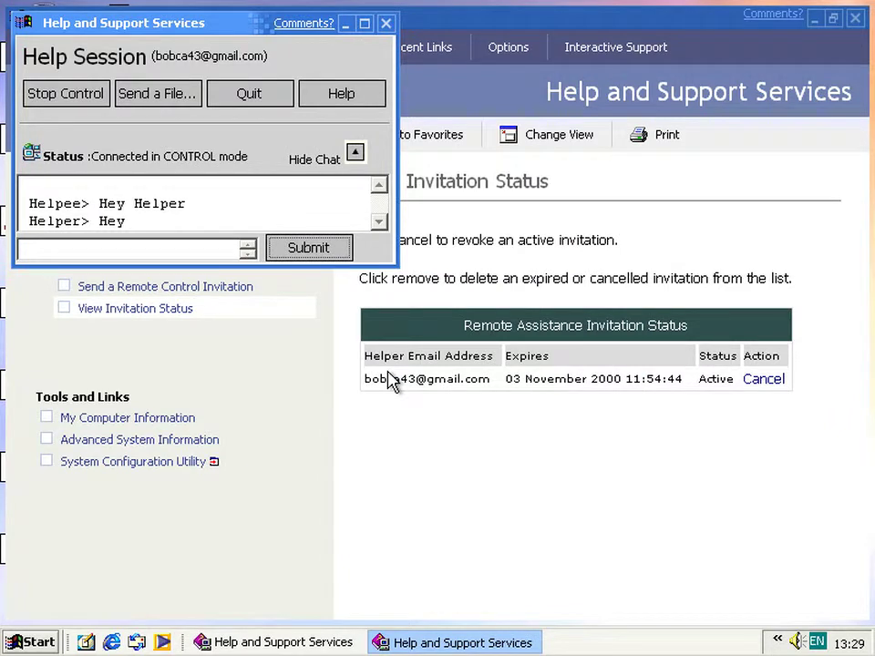
- Switch back to the Whistler2 (Professional) virtual machine and run winver on the remotely controlled computer
left_click(520, 583)
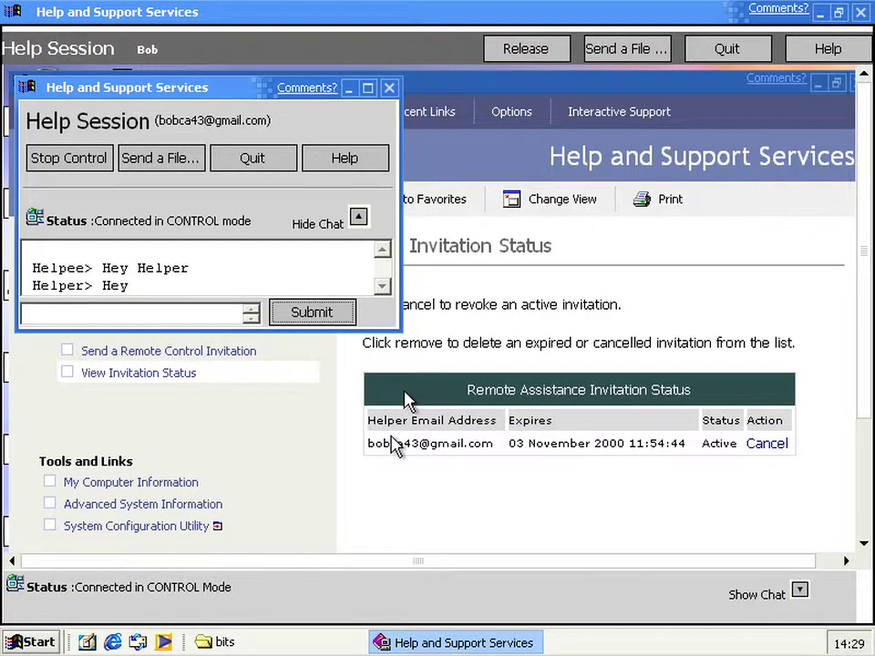
left_click(862, 474)
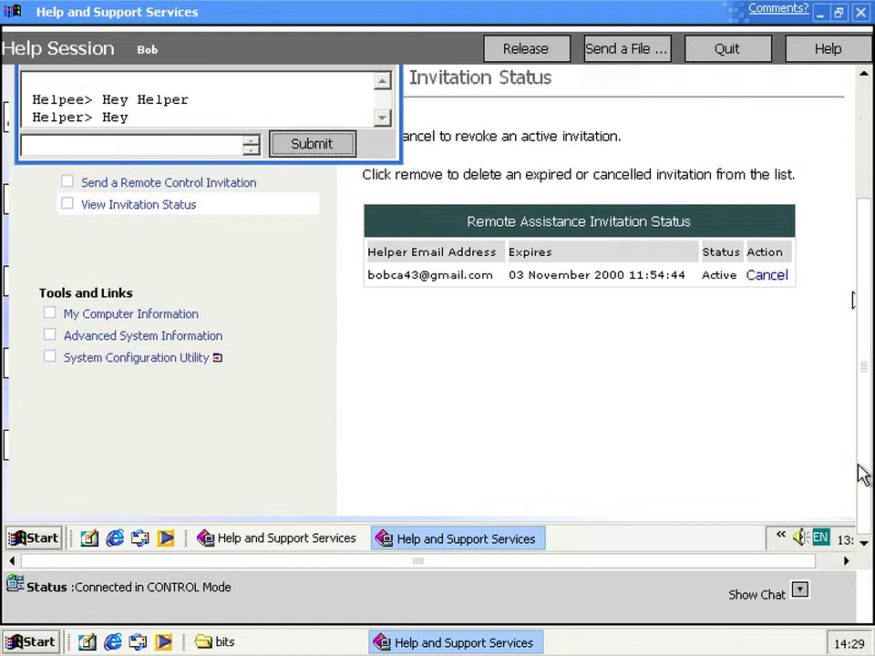
left_click(30, 543)
left_click(290, 412)
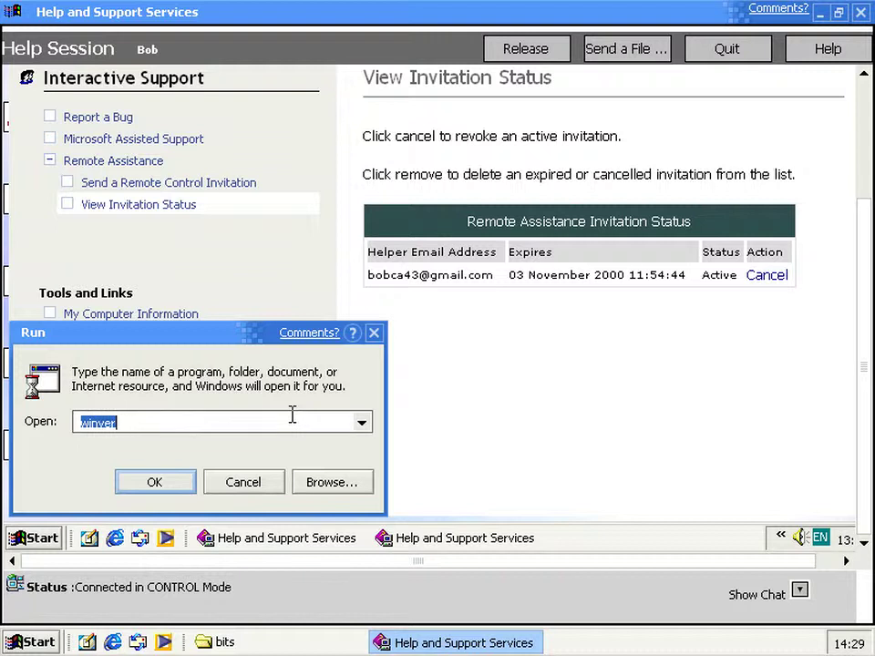
key("Return")
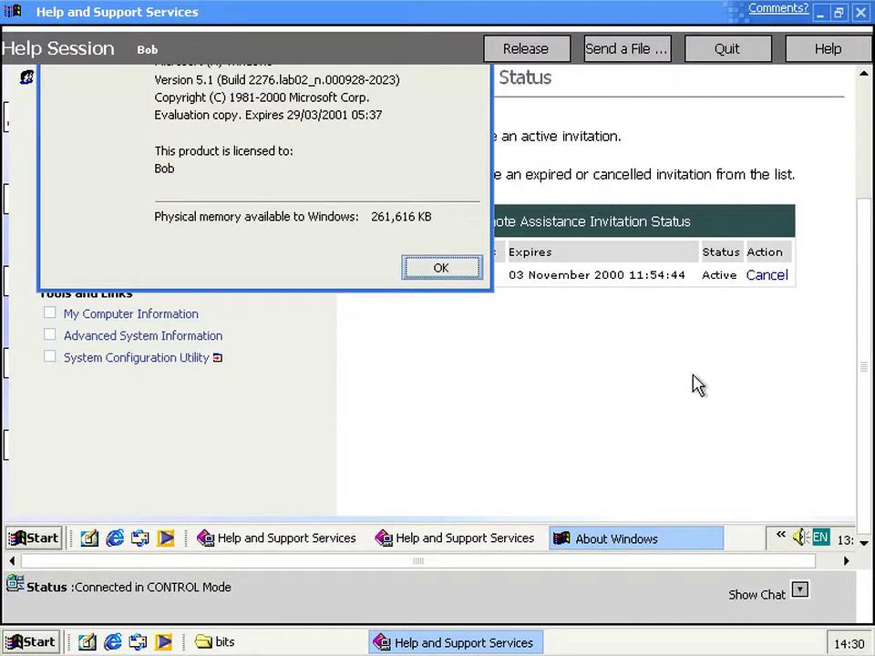
- Examine the remote computer's Windows version details and close the About Windows dialog
left_click_drag(866, 381, 865, 263)
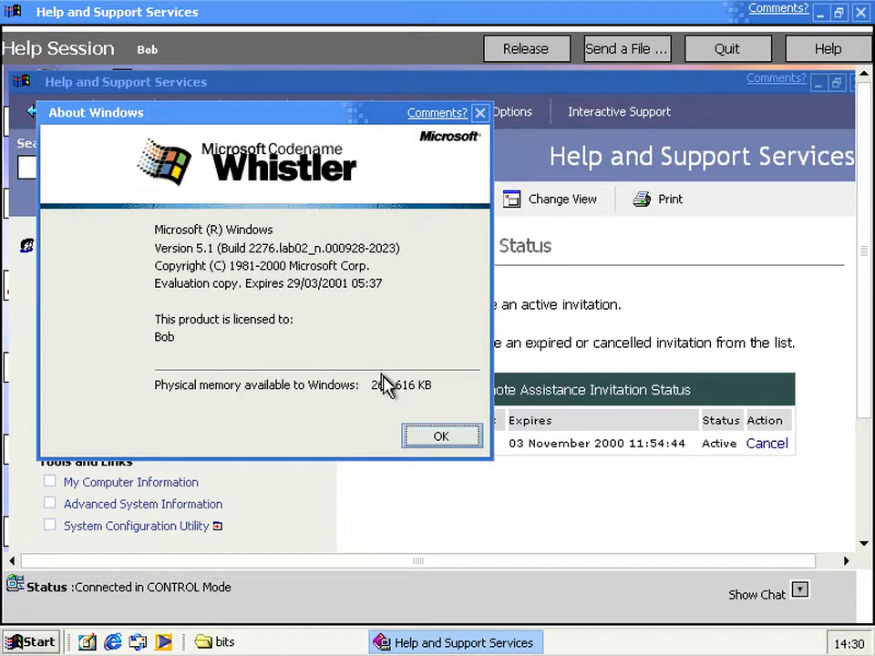
left_click(432, 432)
left_click(441, 440)
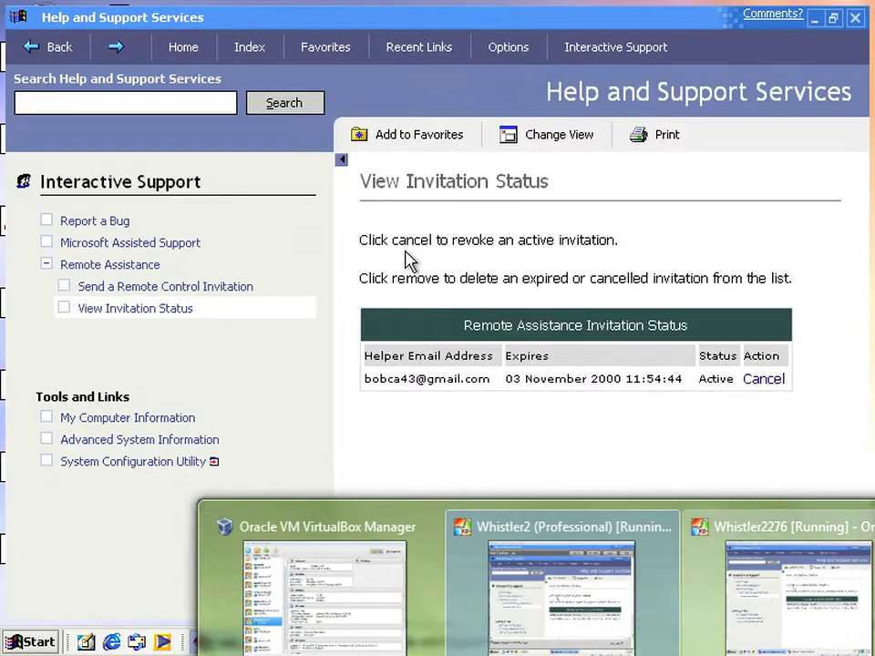
- Switch to the Whistler2276 virtual machine, bring up the help session window, and quit the session
left_click(800, 586)
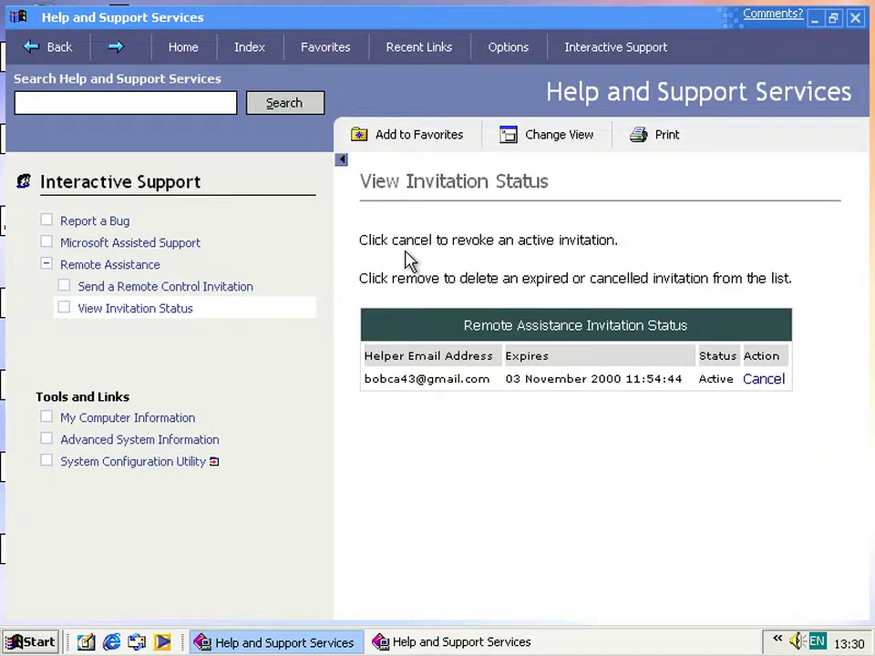
left_click(459, 643)
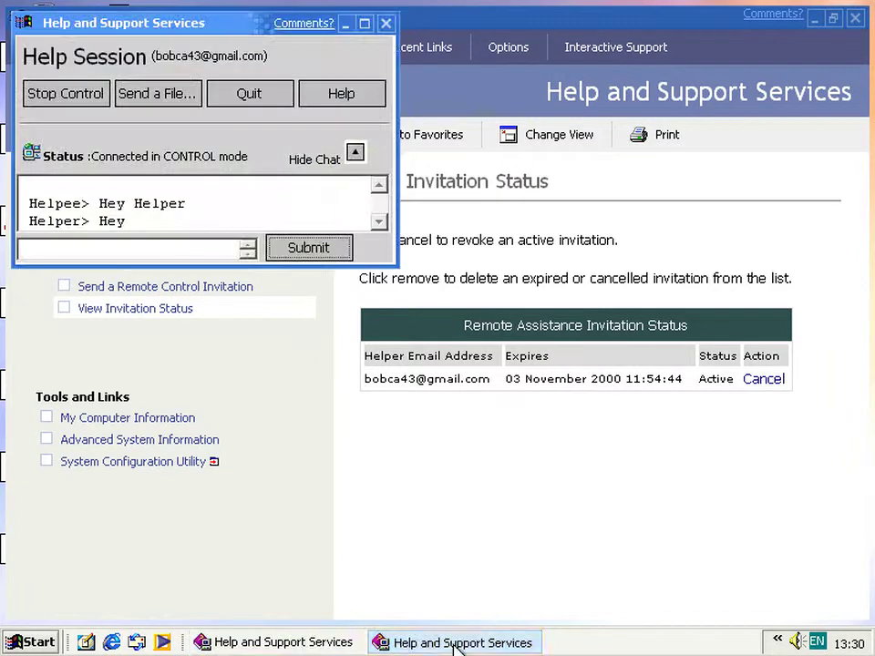
left_click(248, 99)
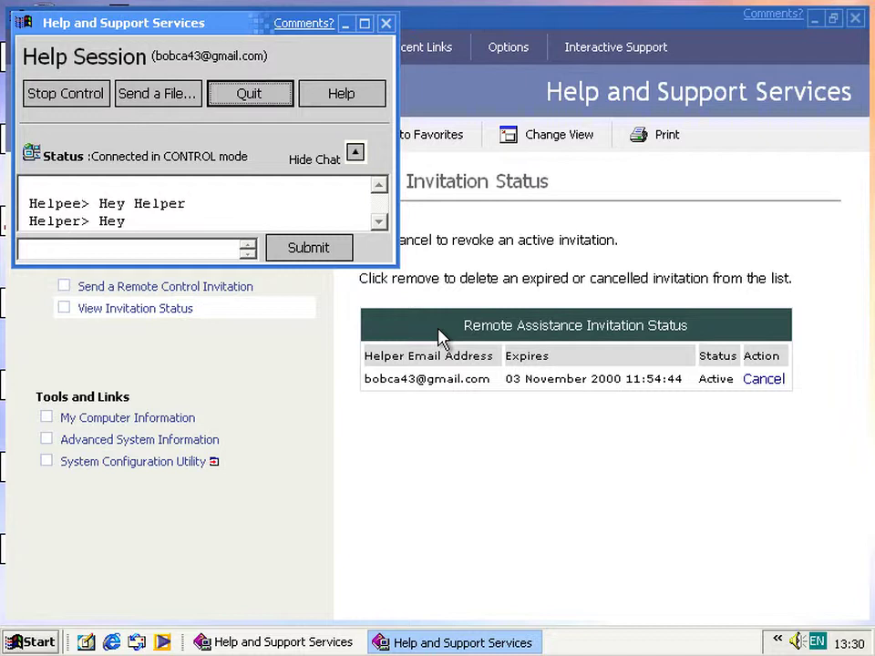
- Switch to the Whistler2 (Professional) virtual machine, quit the helper's session page, and close Help and Support Services
left_click(762, 586)
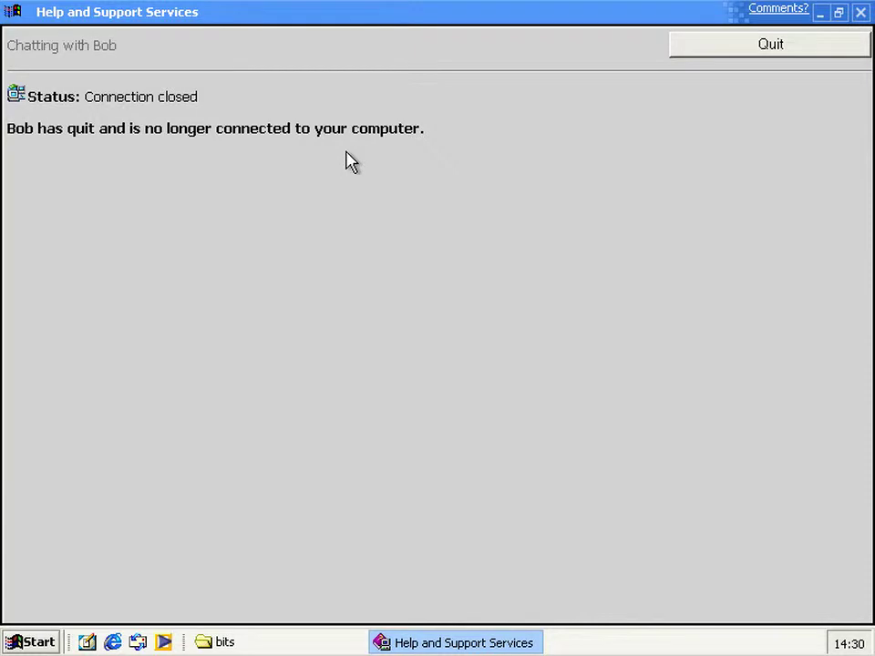
left_click(777, 49)
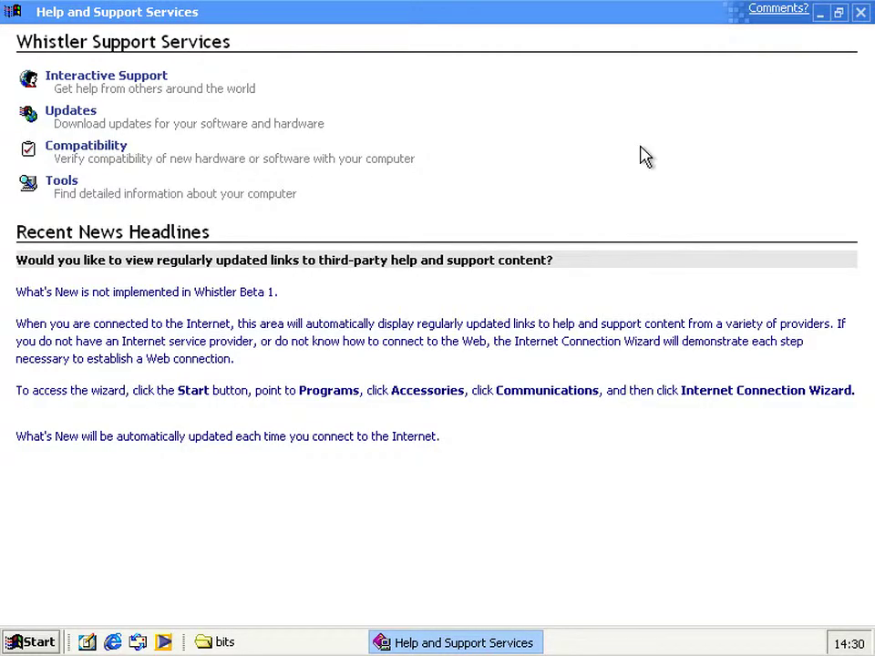
left_click(861, 13)
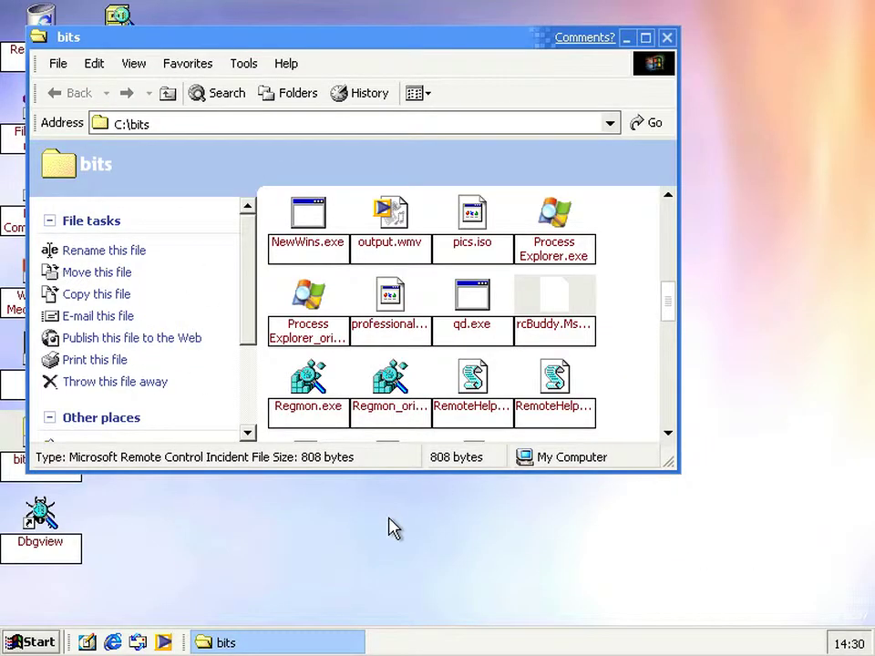
- Close the helpee's small Help and Support Services window on Whistler2276 and the bits folder window on Whistler2 (Professional)
left_click(779, 592)
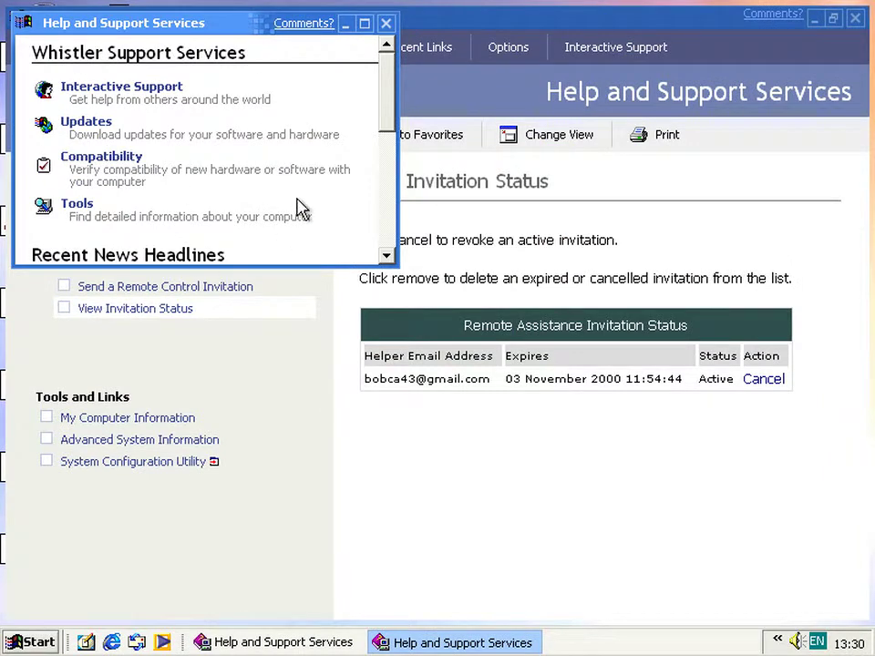
left_click(387, 24)
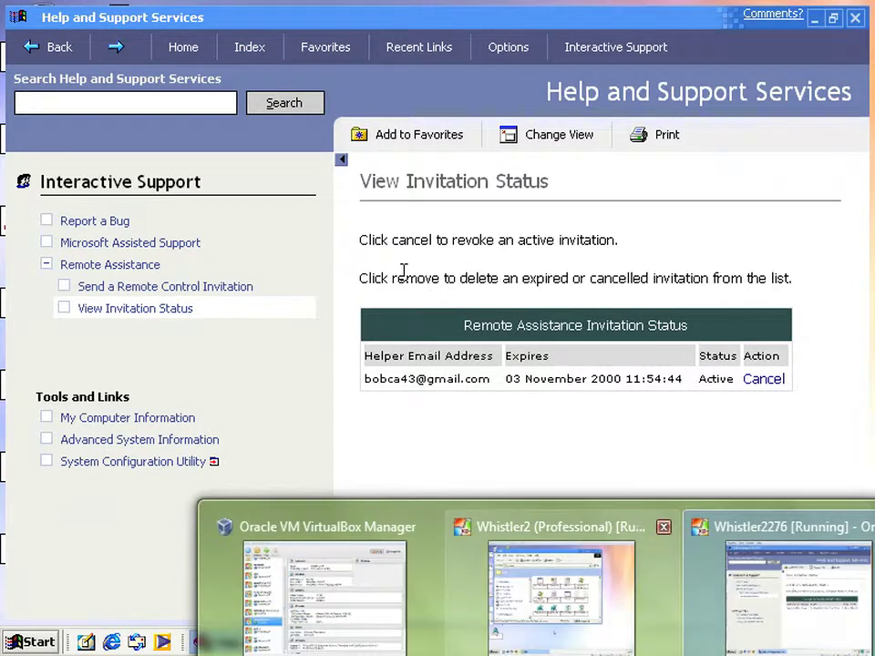
left_click(781, 586)
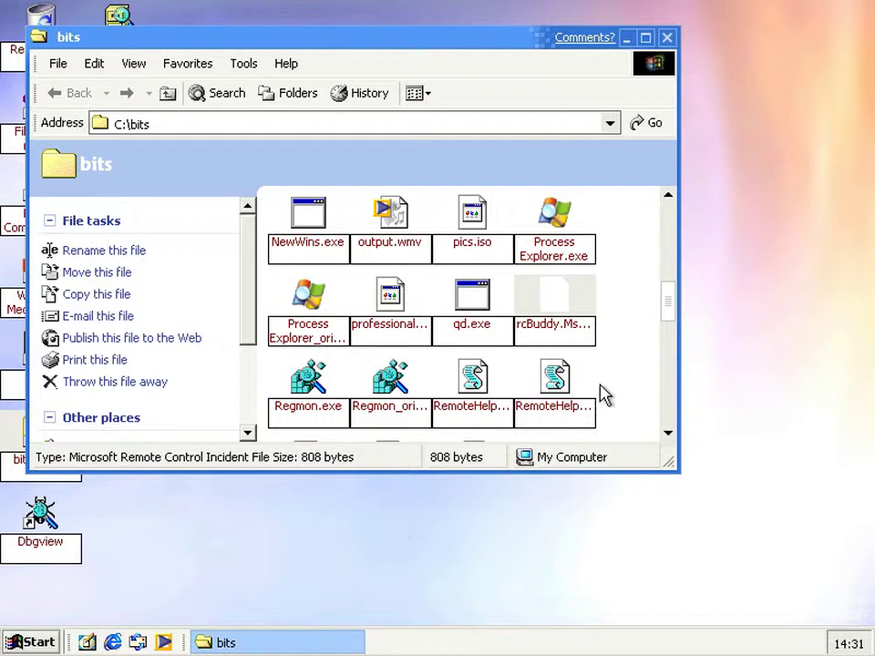
left_click(629, 352)
left_click(667, 37)
left_click(413, 186)
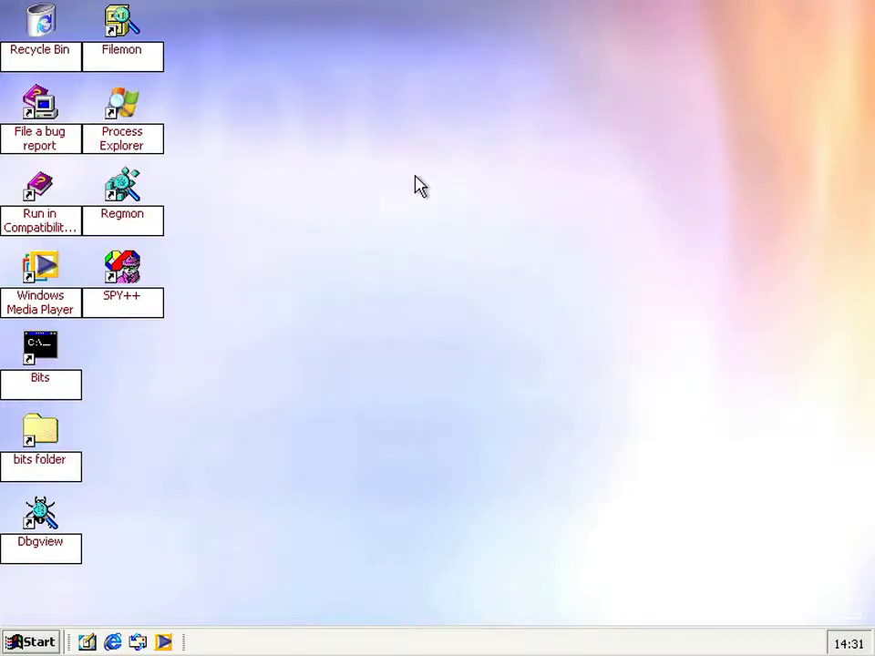